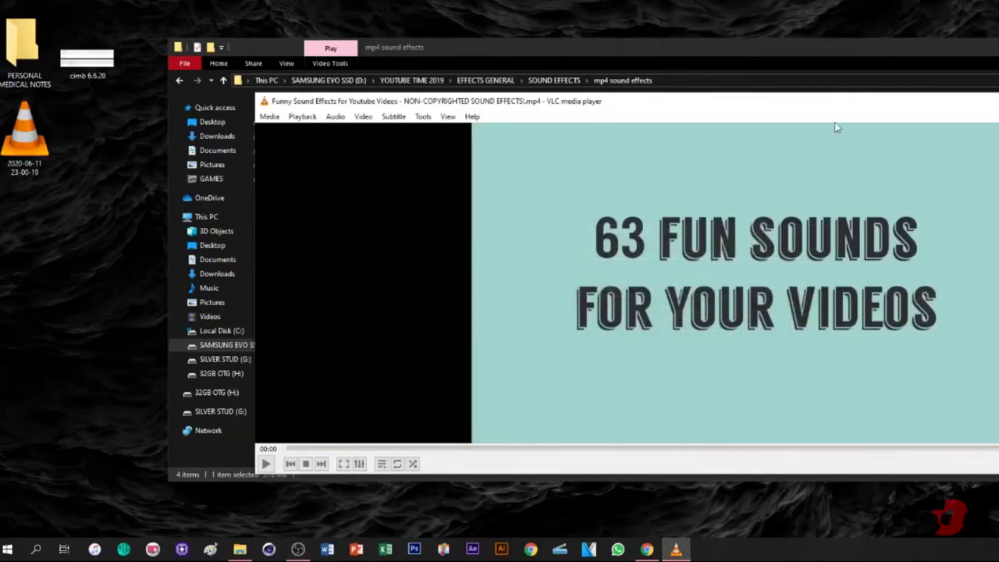
Close the playing video and reopen the Funny Sound Effects video from the folder.
key(alt+F4)
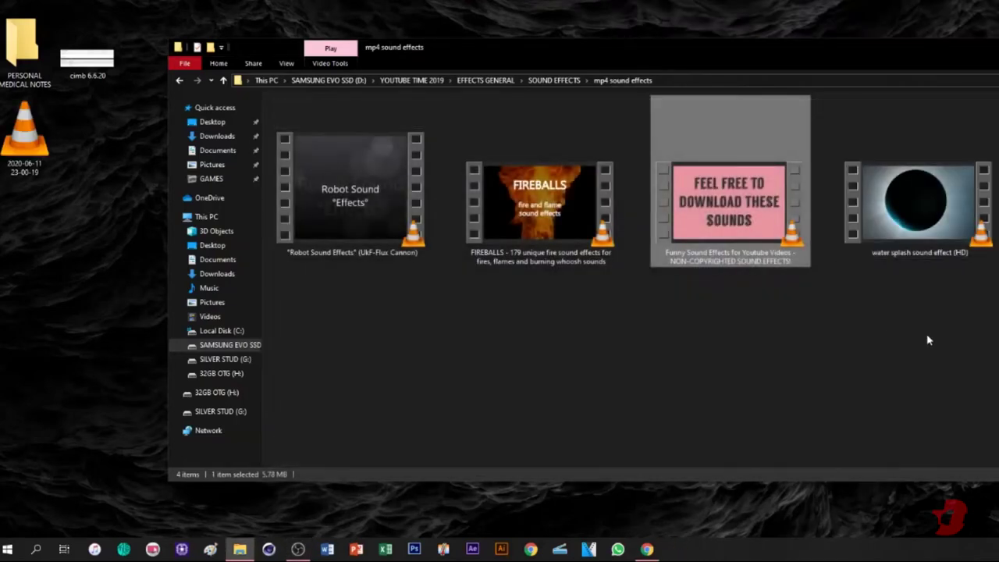
click(829, 334)
drag(995, 317, 365, 289)
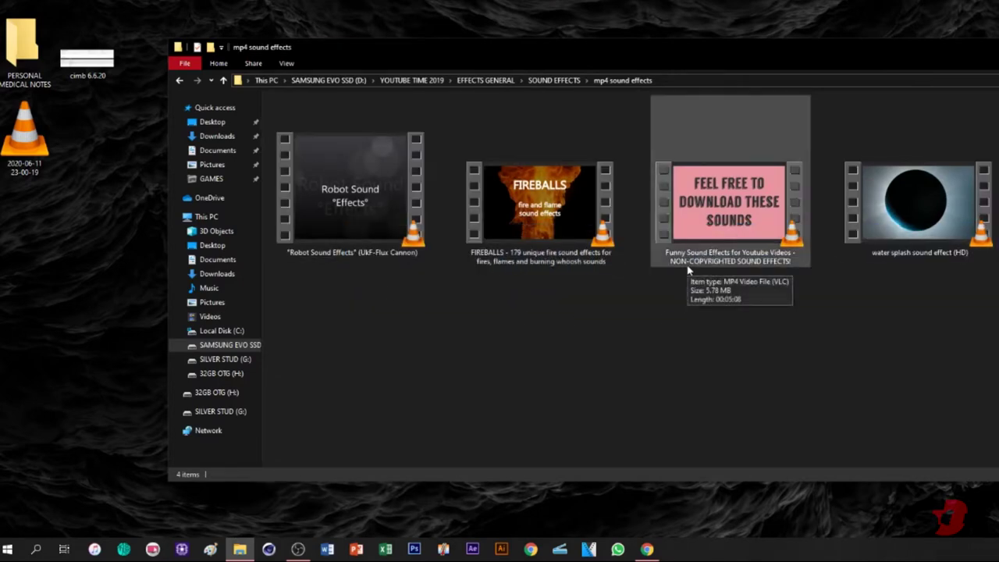
double_click(702, 222)
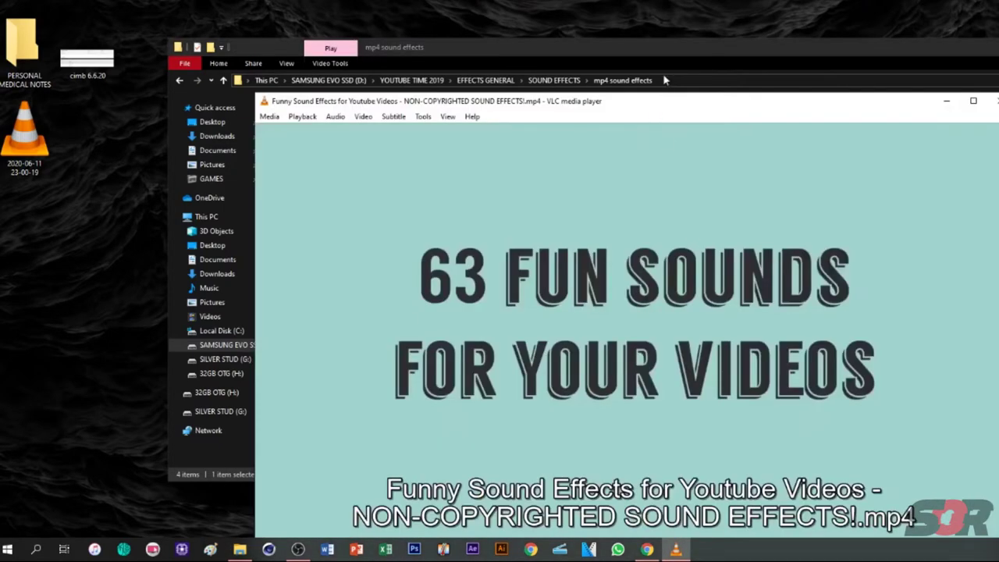
Pause the video on the THUNDERSTORM sound and bring up the media conversion window.
drag(656, 109, 702, 24)
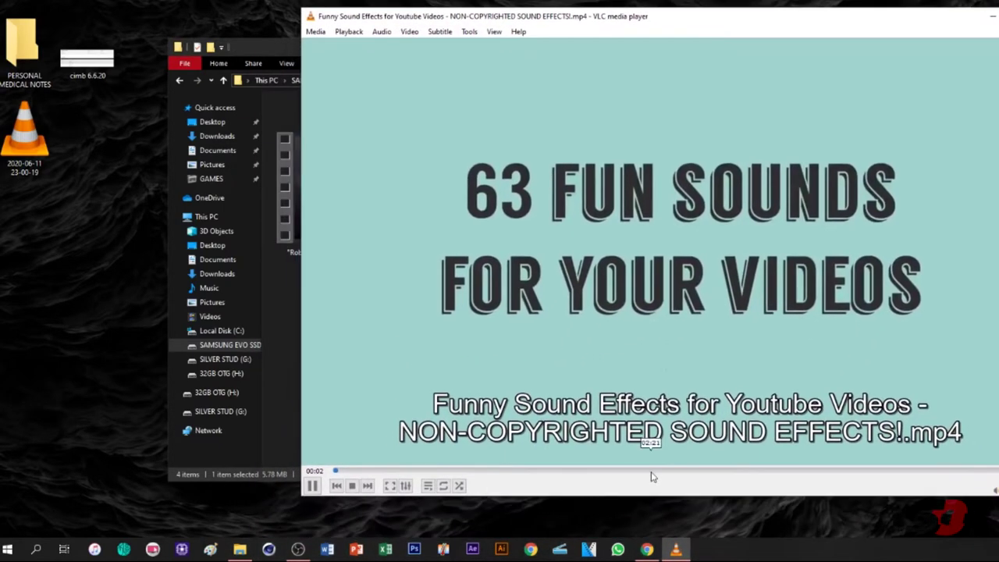
click(598, 472)
drag(600, 473, 758, 473)
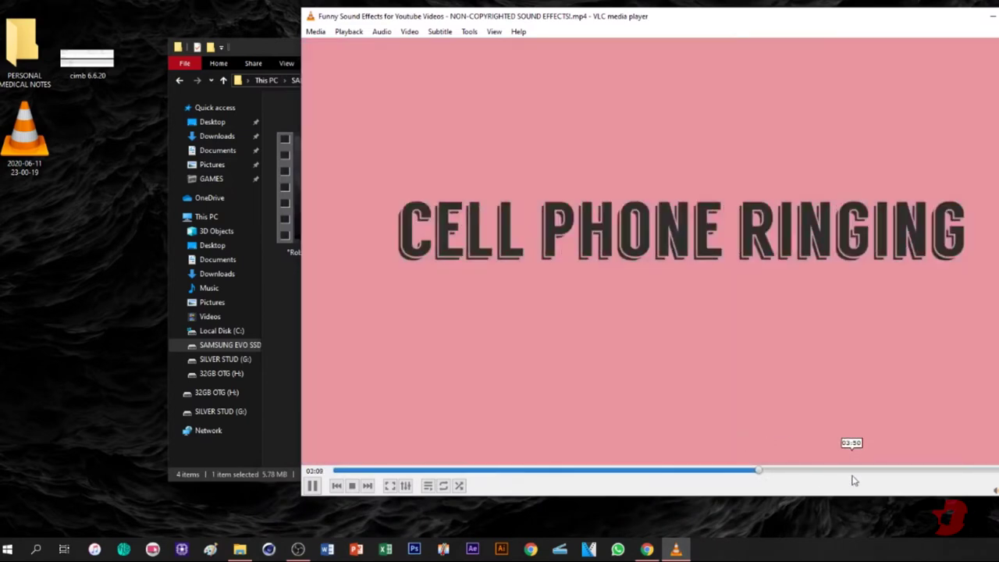
click(852, 472)
key(space)
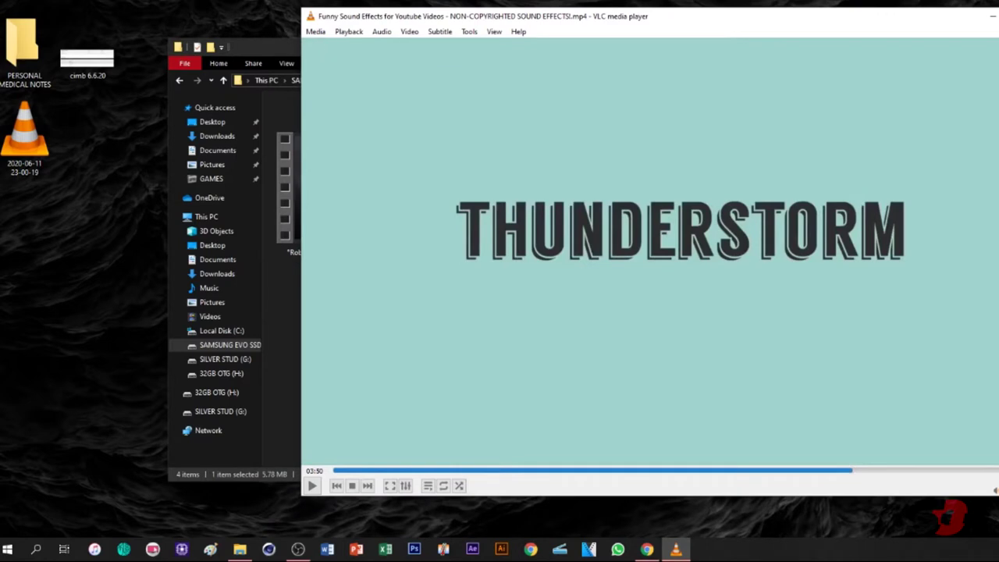
key(ctrl+o)
drag(656, 129, 687, 101)
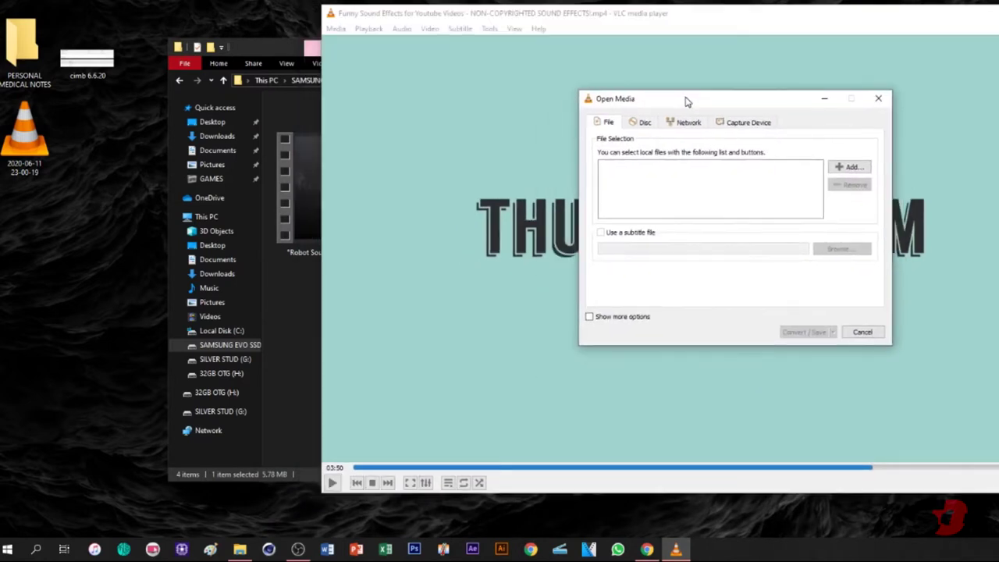
Close and reopen the media conversion window, including via the Media menu's Convert / Save.
click(878, 100)
drag(336, 14, 374, 12)
click(373, 25)
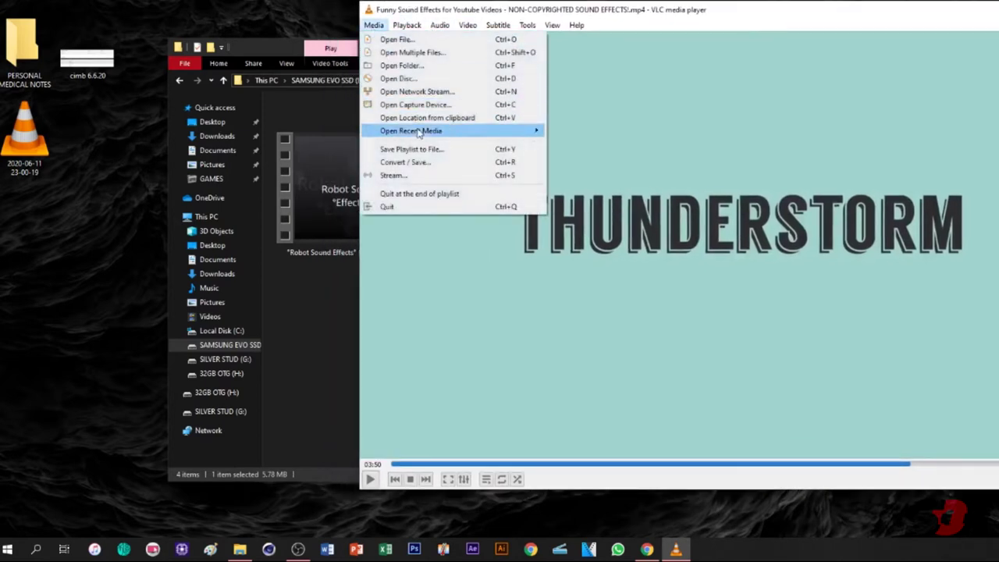
mouse_move(428, 137)
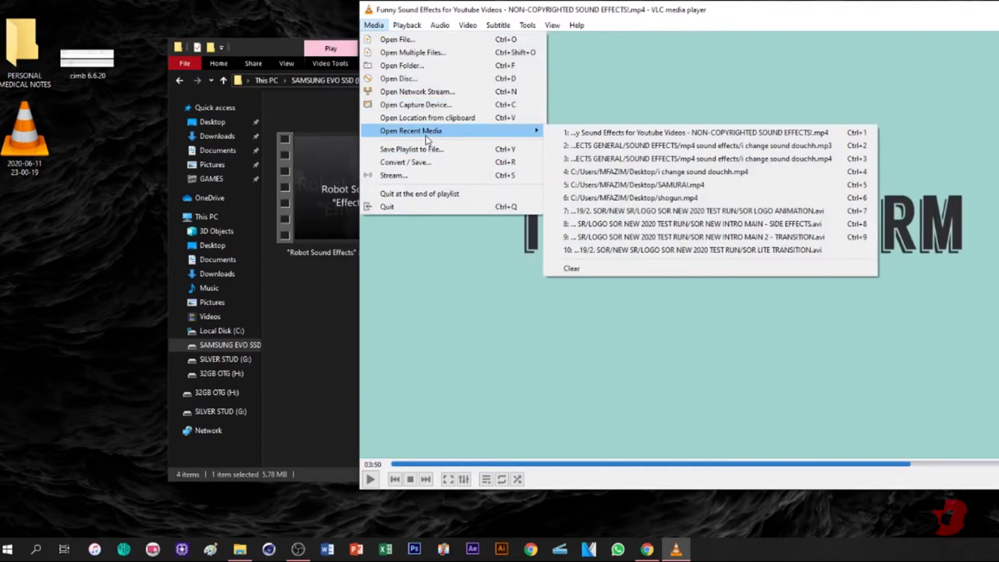
click(416, 161)
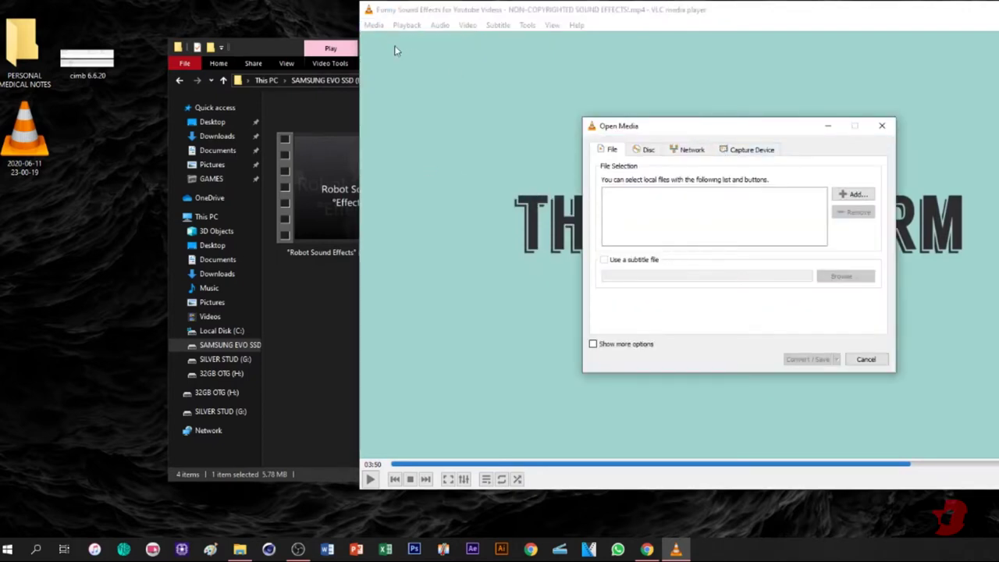
click(882, 126)
click(373, 25)
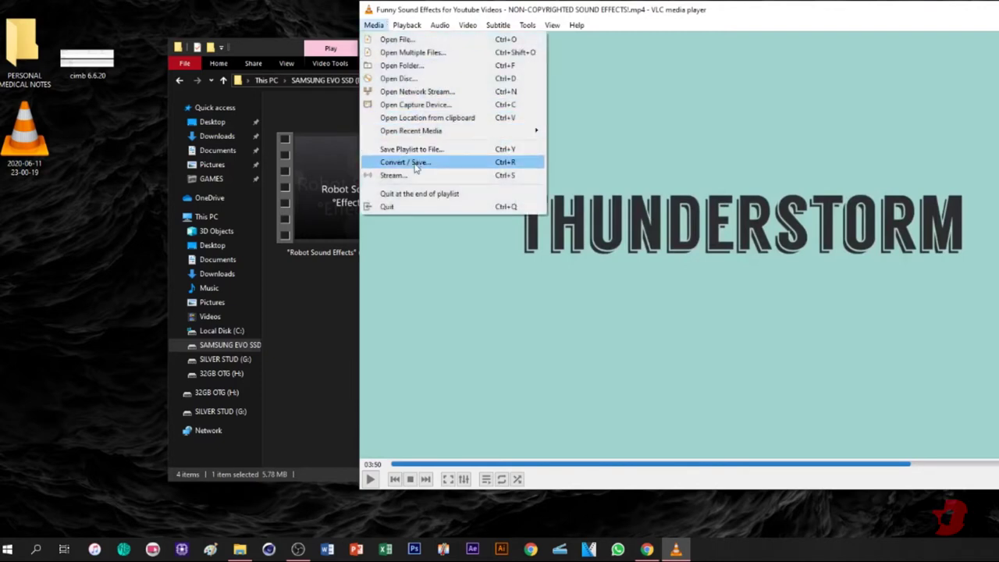
click(610, 14)
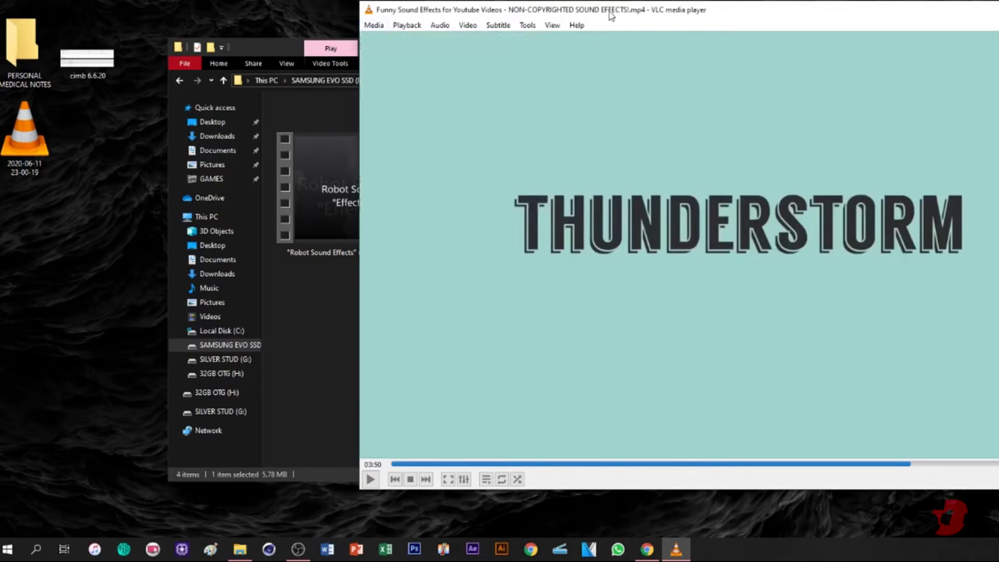
key(ctrl+o)
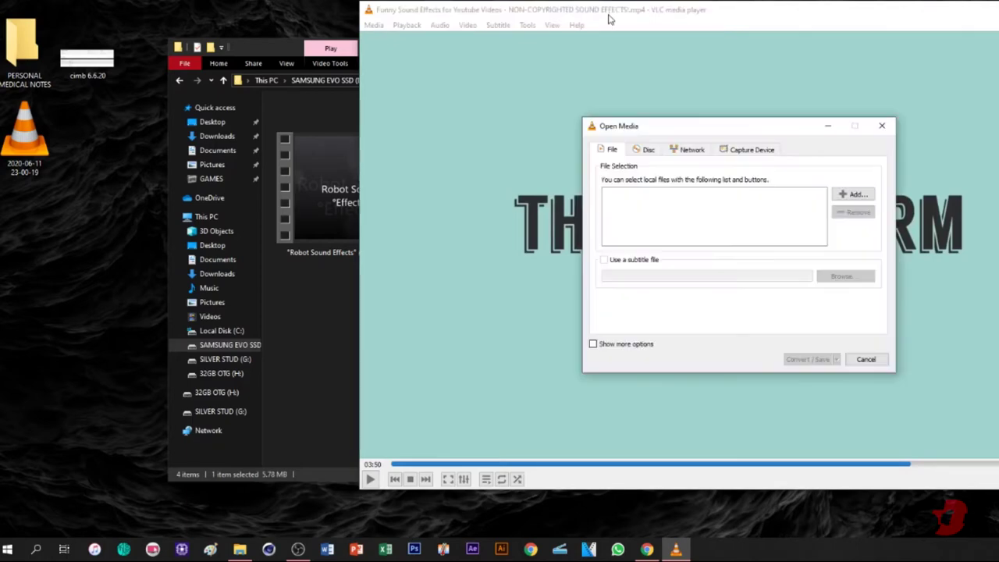
Add the Funny Sound Effects video from the SOUND EFFECTS folder as the source file.
click(840, 197)
right_click(785, 303)
mouse_move(859, 306)
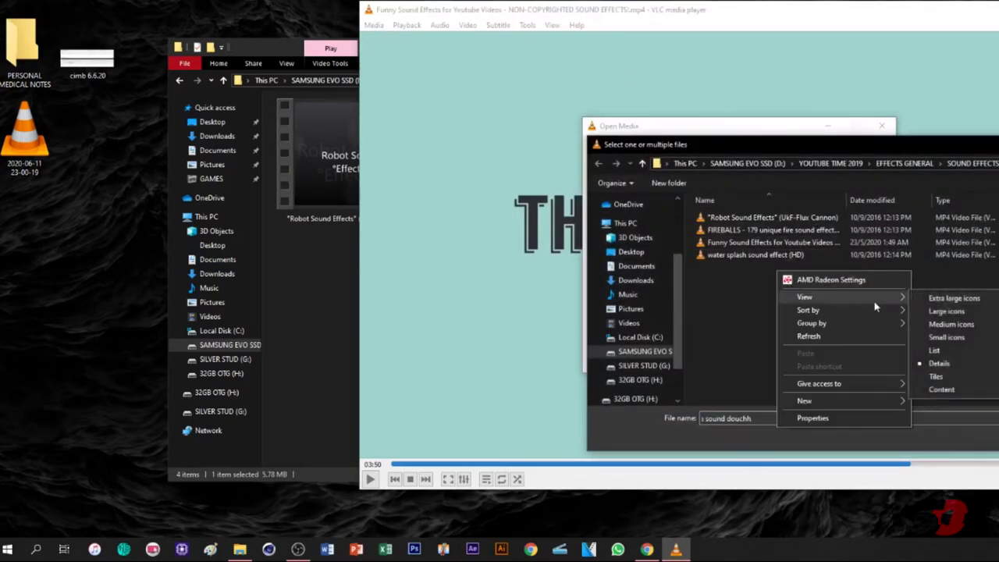
click(944, 309)
double_click(849, 249)
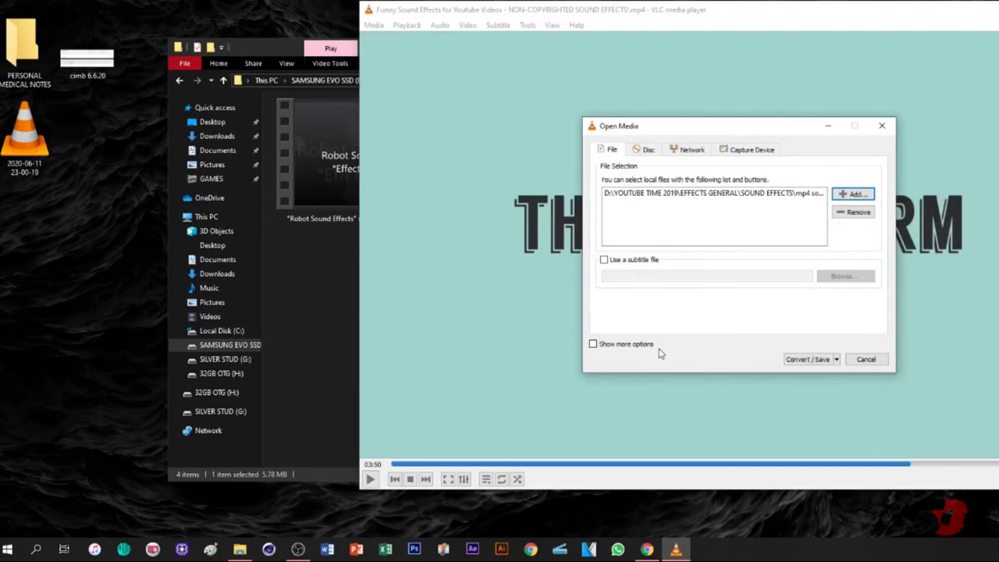
Choose the Audio - MP3 profile after confirming its 128 kb/s, 48000 Hz MP3 audio codec.
click(630, 348)
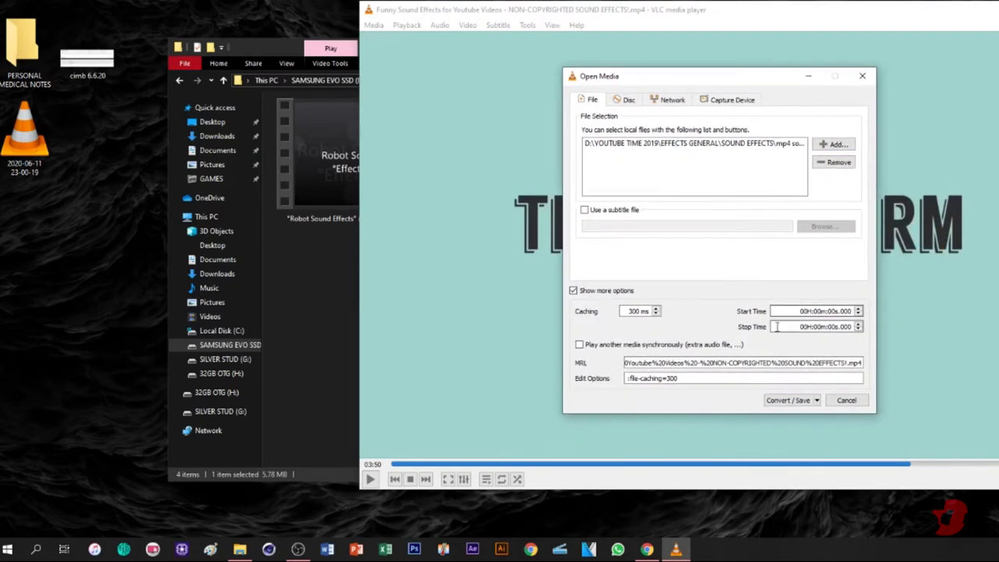
click(782, 401)
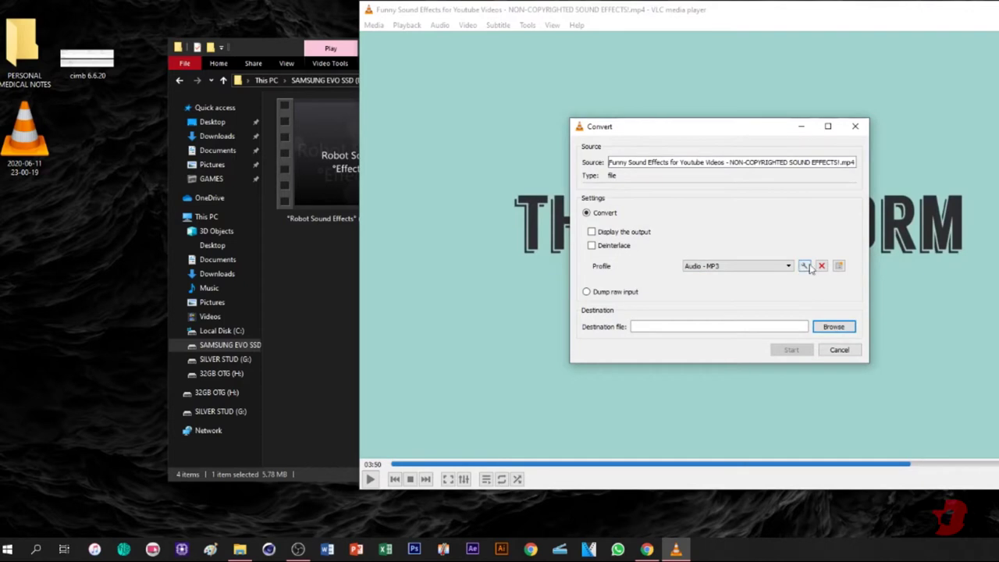
click(803, 265)
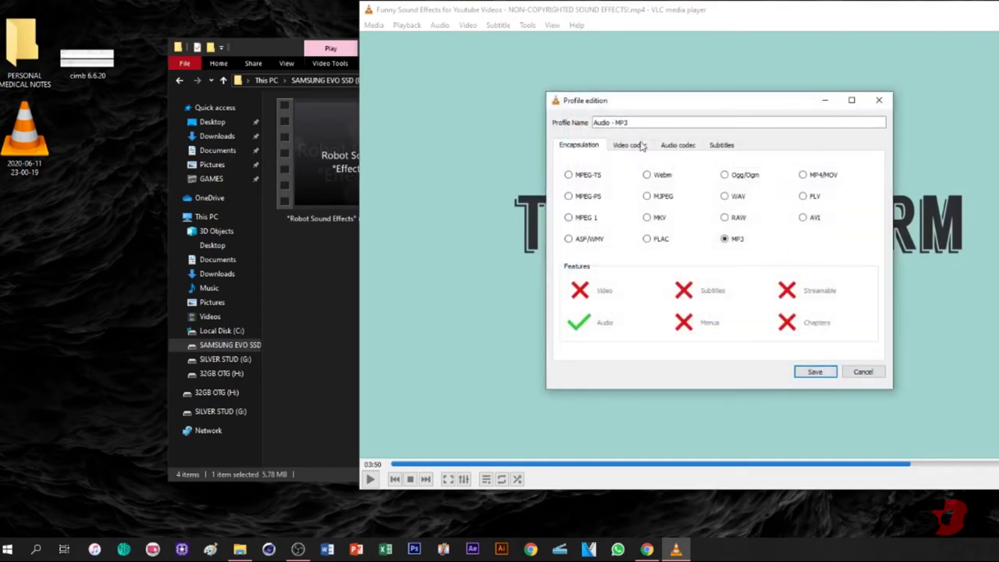
click(630, 148)
click(679, 150)
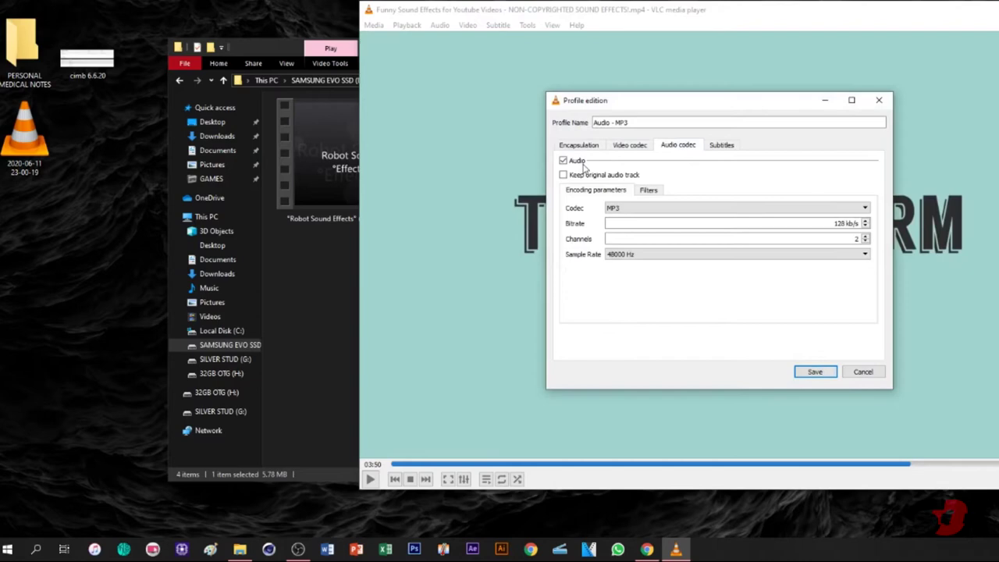
click(812, 372)
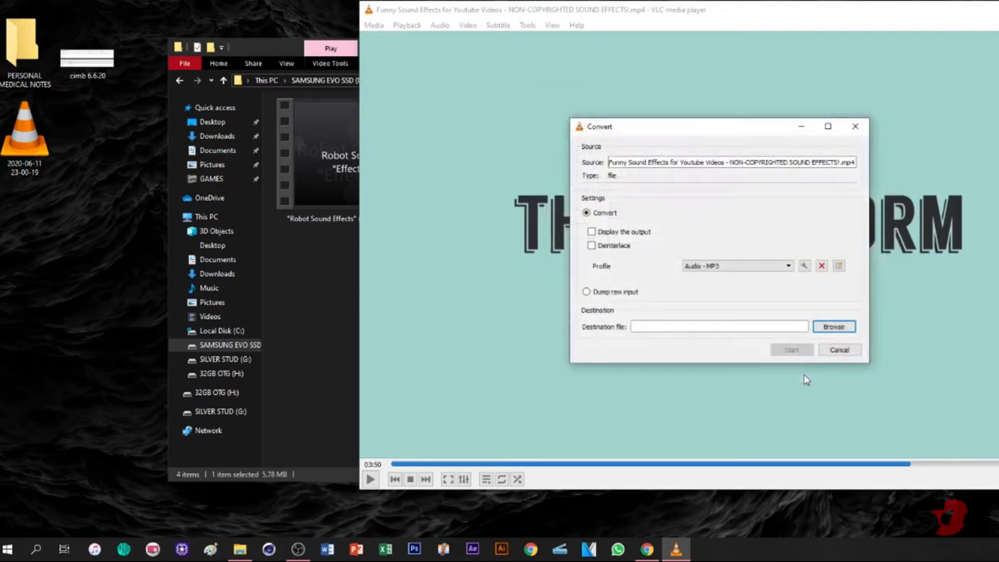
Set the conversion destination to the Desktop with the file name ending in .mp3.
click(833, 328)
click(624, 233)
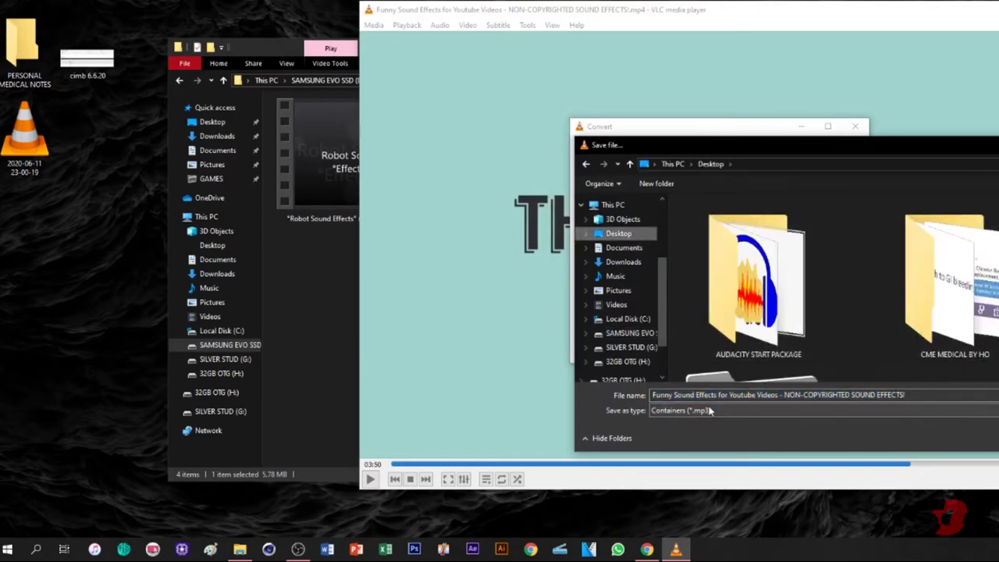
click(918, 396)
double_click(921, 396)
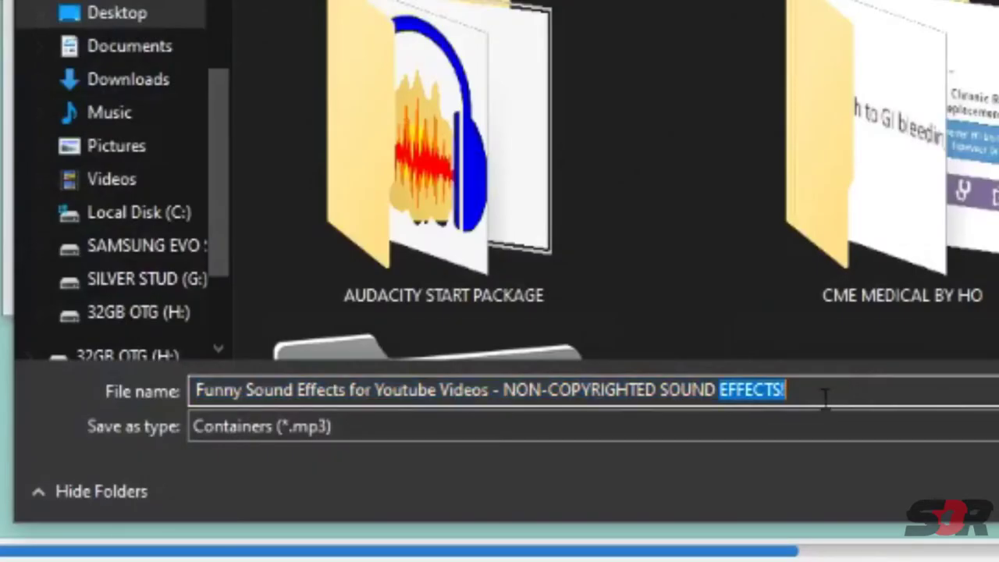
click(918, 396)
mouse_move(814, 395)
mouse_down()
mouse_move(726, 363)
mouse_move(730, 356)
mouse_move(832, 398)
mouse_up()
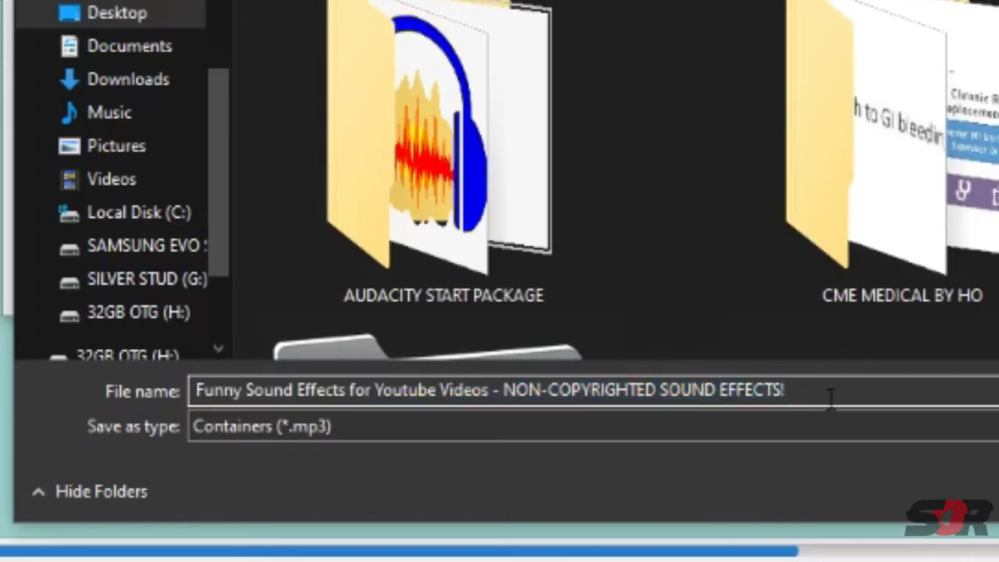
text(.mp3)
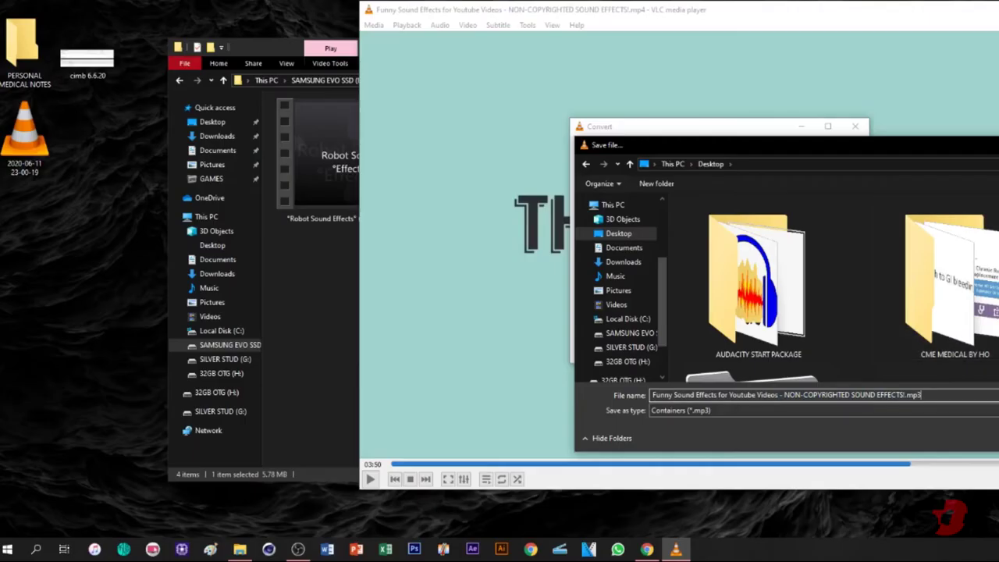
key(Return)
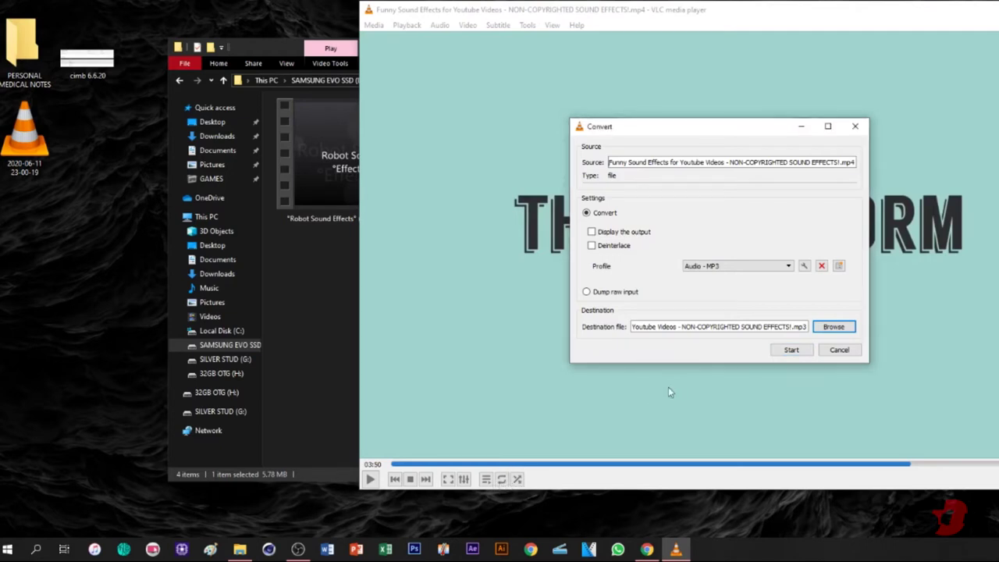
Run the MP3 conversion to completion and move the output file onto the desktop.
click(792, 350)
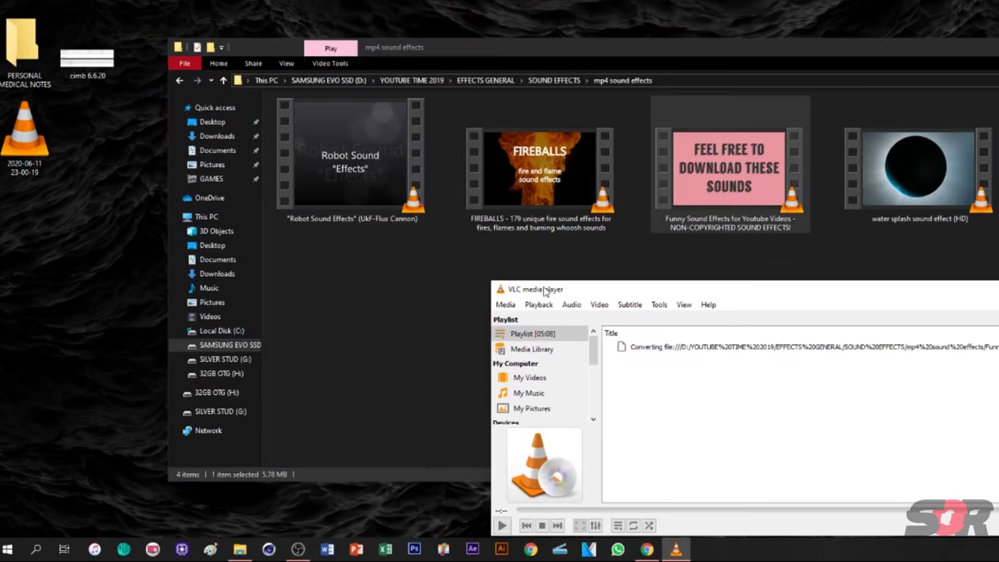
drag(591, 287, 444, 33)
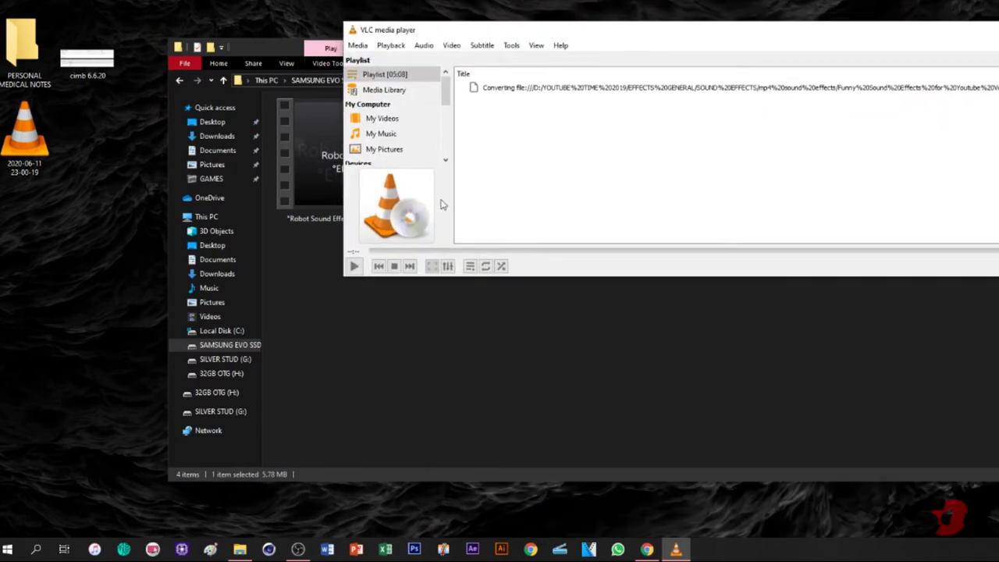
click(484, 267)
click(484, 267)
click(354, 267)
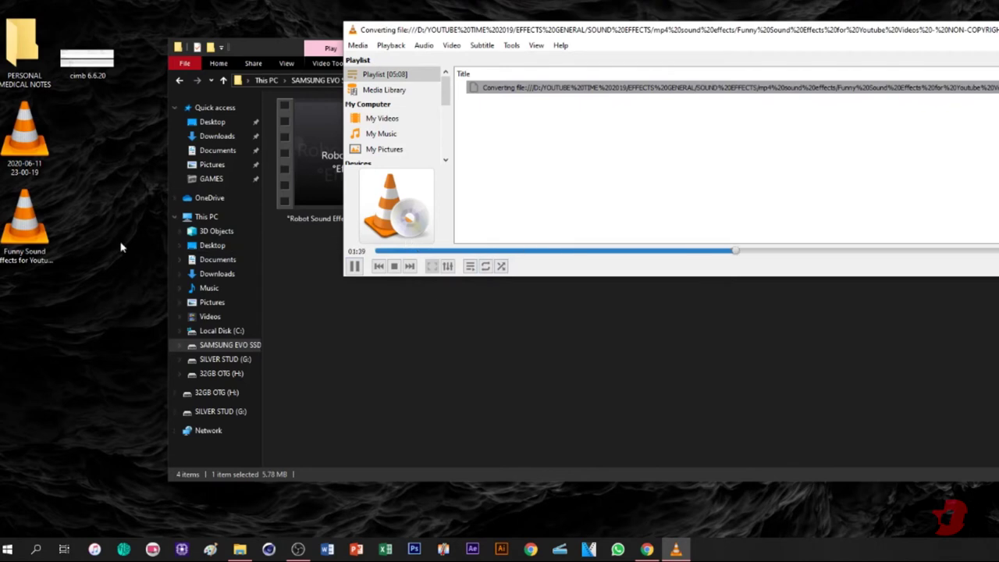
drag(36, 251, 119, 262)
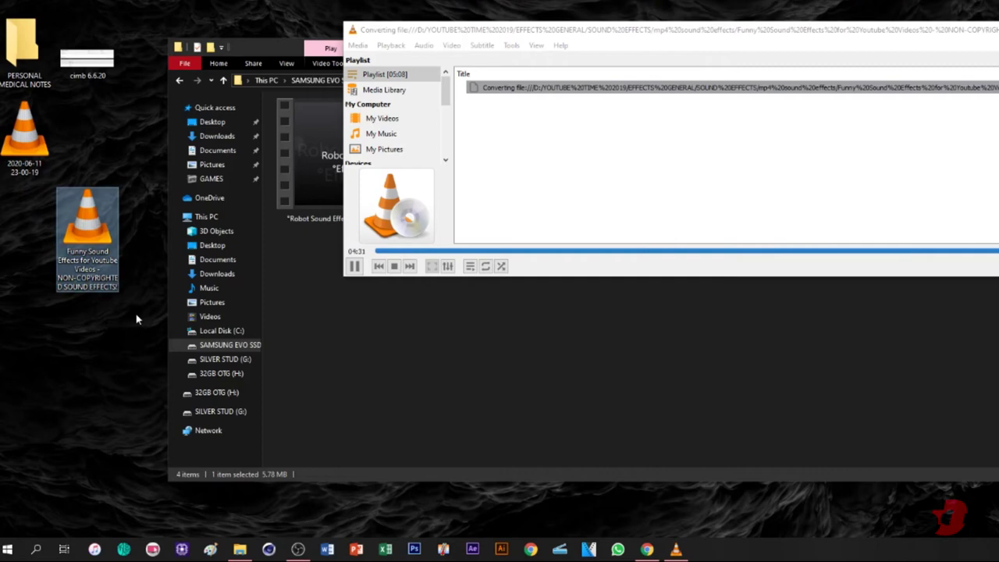
drag(811, 38, 668, 49)
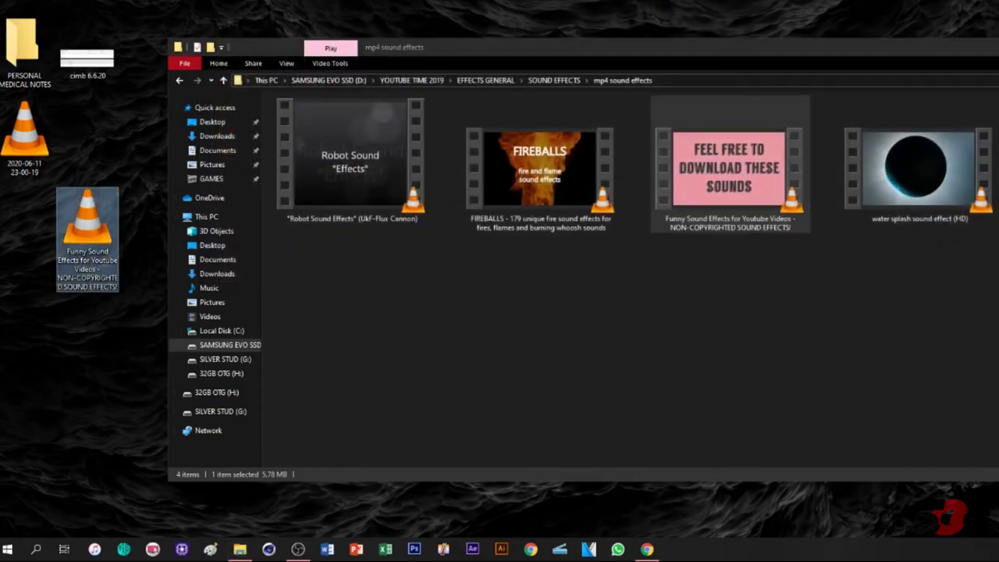
Place the MP3 beside PRESET, play it in VLC skipping to about 02:10, then close VLC.
key(super+d)
drag(109, 222, 552, 273)
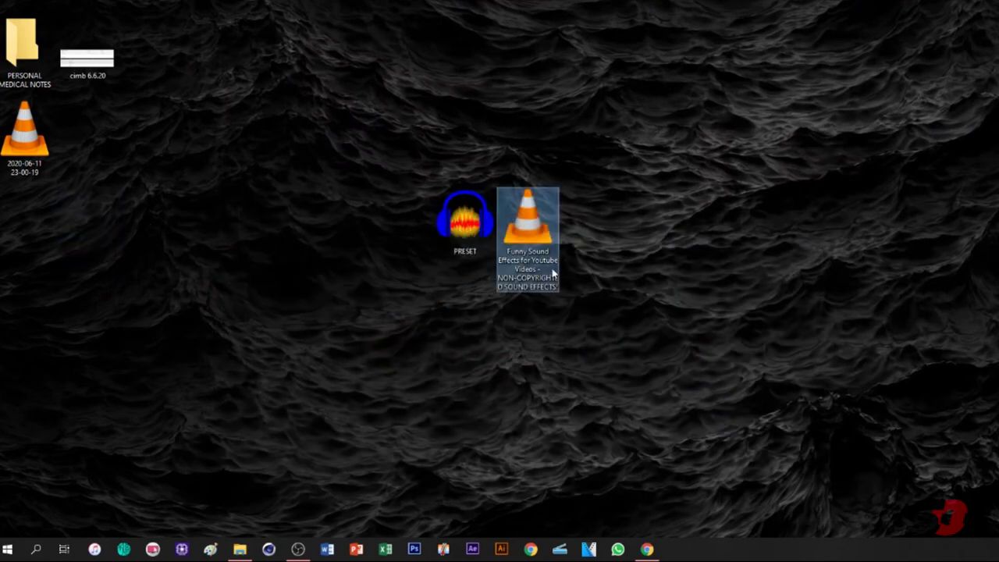
double_click(541, 236)
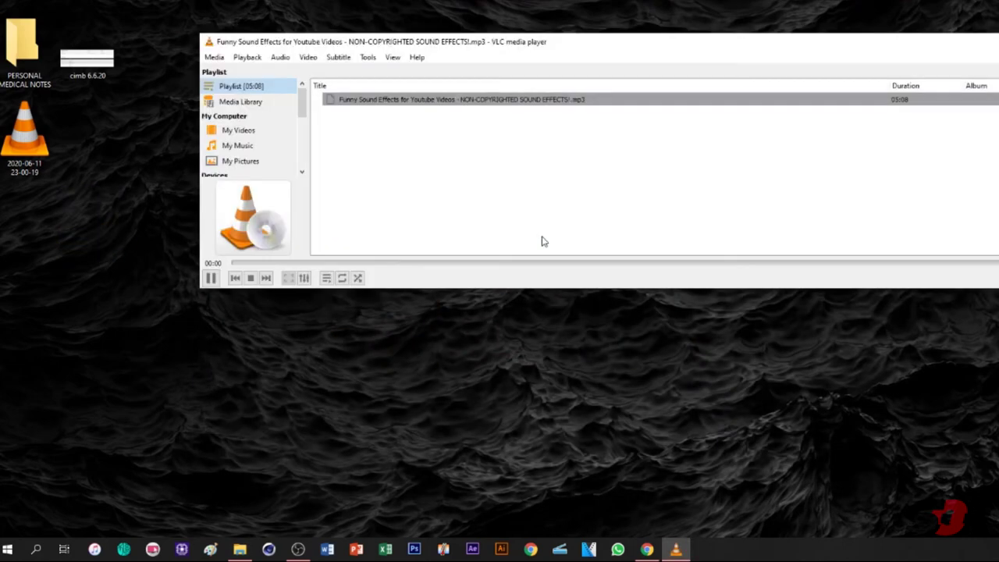
drag(491, 265, 707, 263)
key(alt+F4)
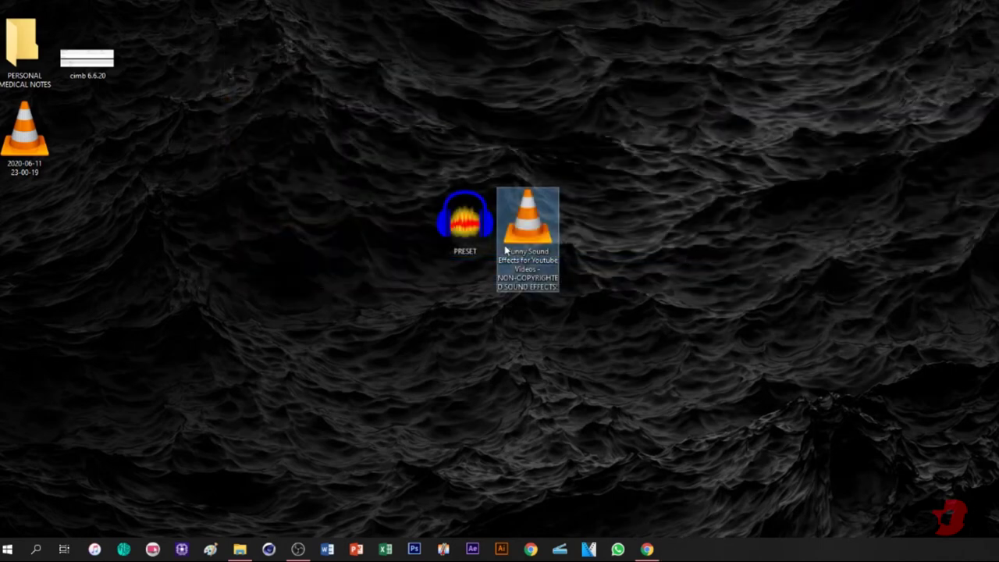
right_click(512, 246)
Check the MP3's Properties show MP3 Audio File opening with VLC, then close them.
click(570, 520)
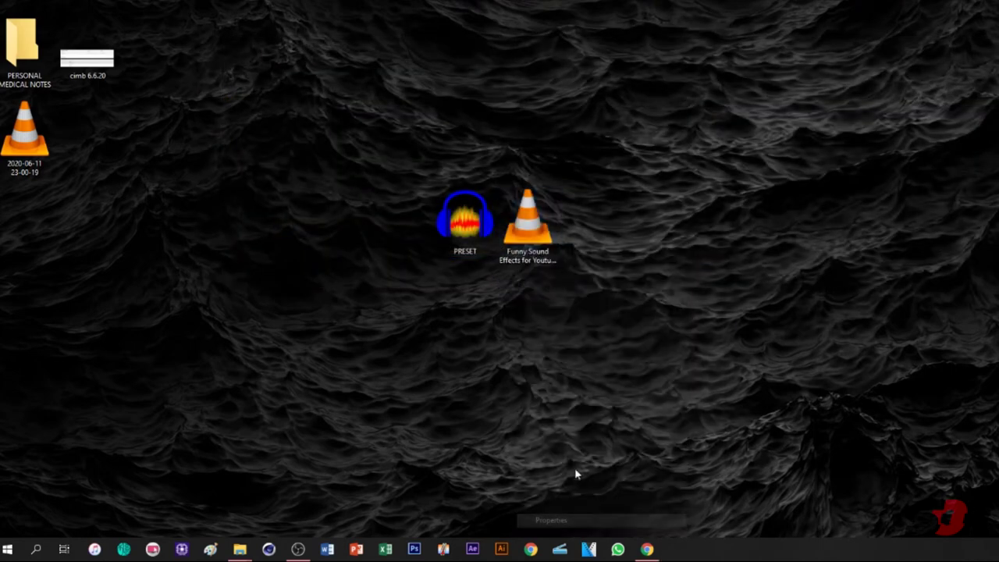
drag(617, 245, 677, 153)
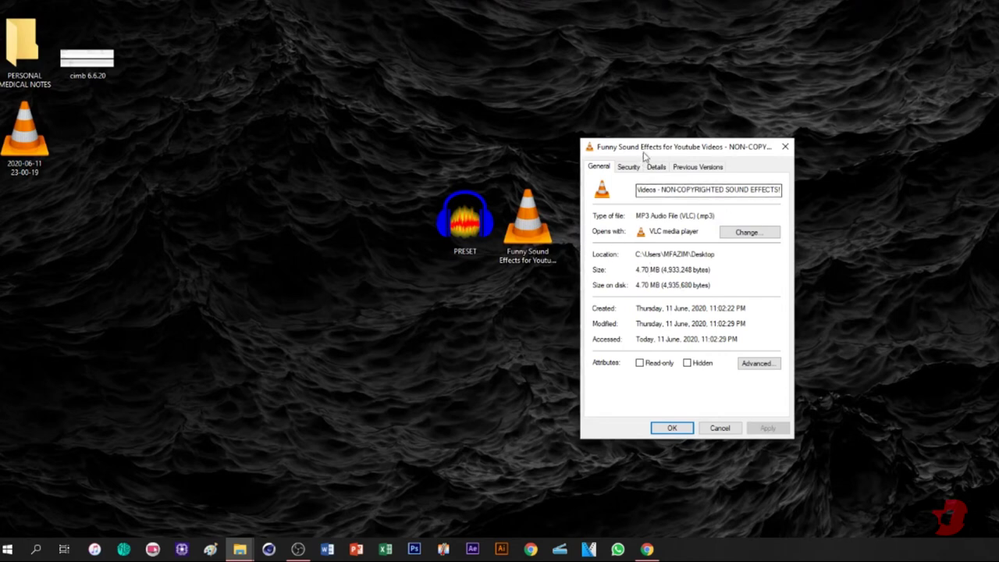
drag(648, 152, 626, 133)
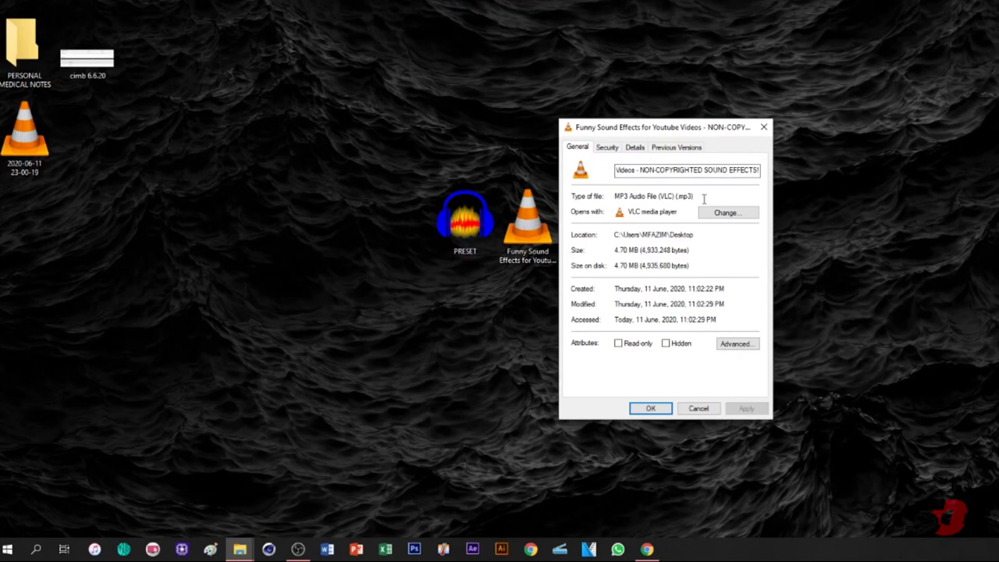
drag(703, 199, 556, 195)
key(Tab)
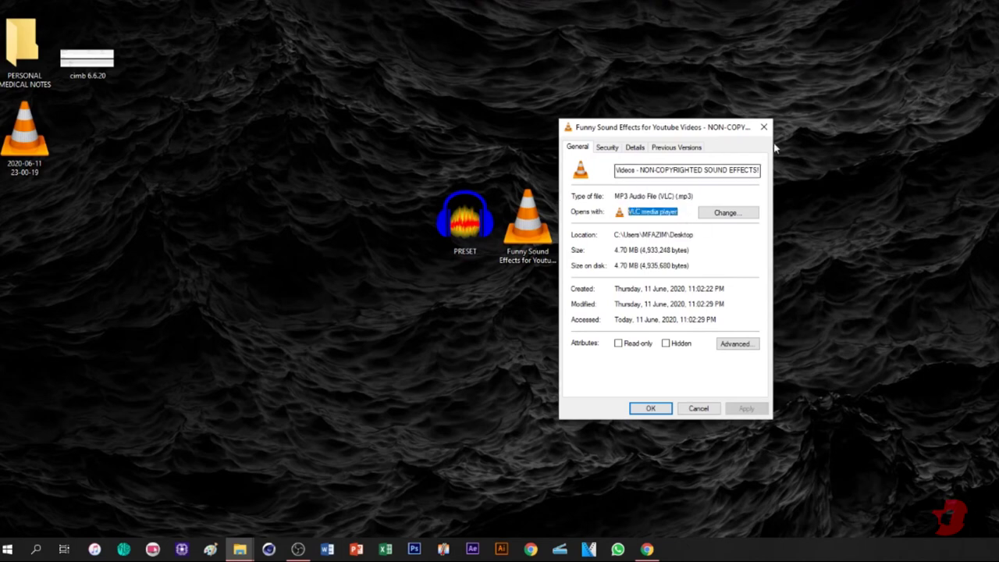
click(765, 130)
Open PRESET in Audacity, delete the old audio to 1:22.663, import the MP3, remove the empty track.
double_click(474, 219)
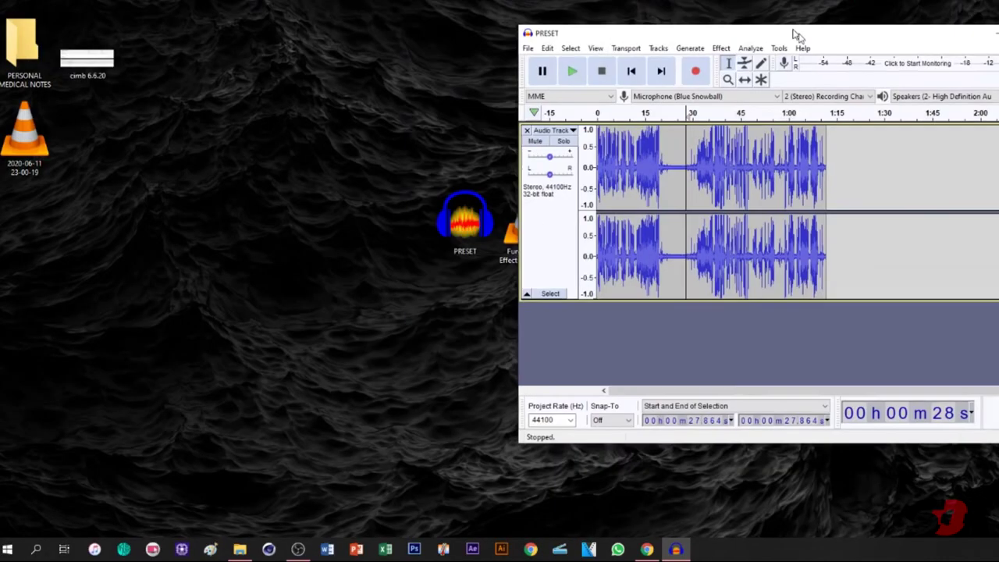
drag(796, 36, 833, 55)
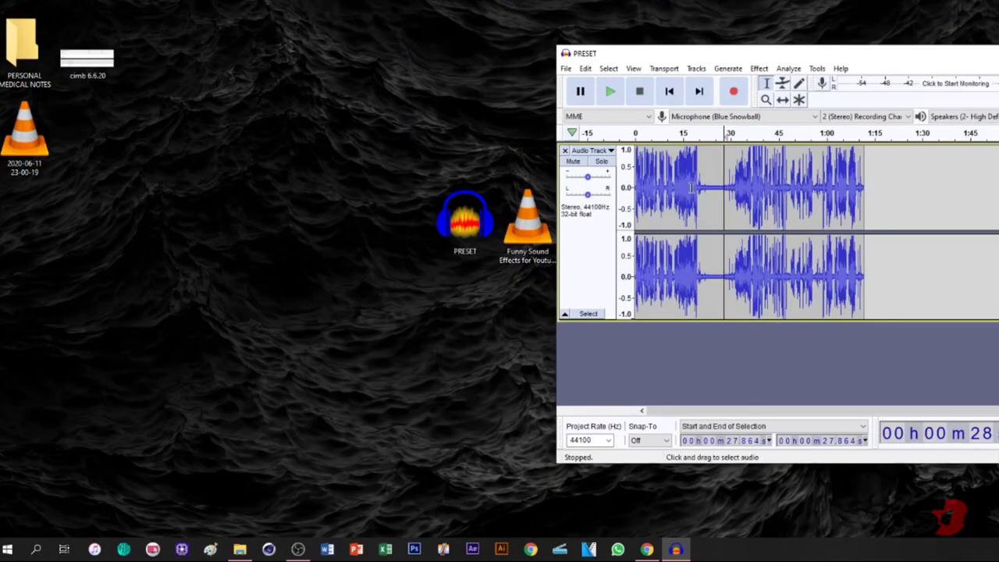
drag(898, 198, 398, 200)
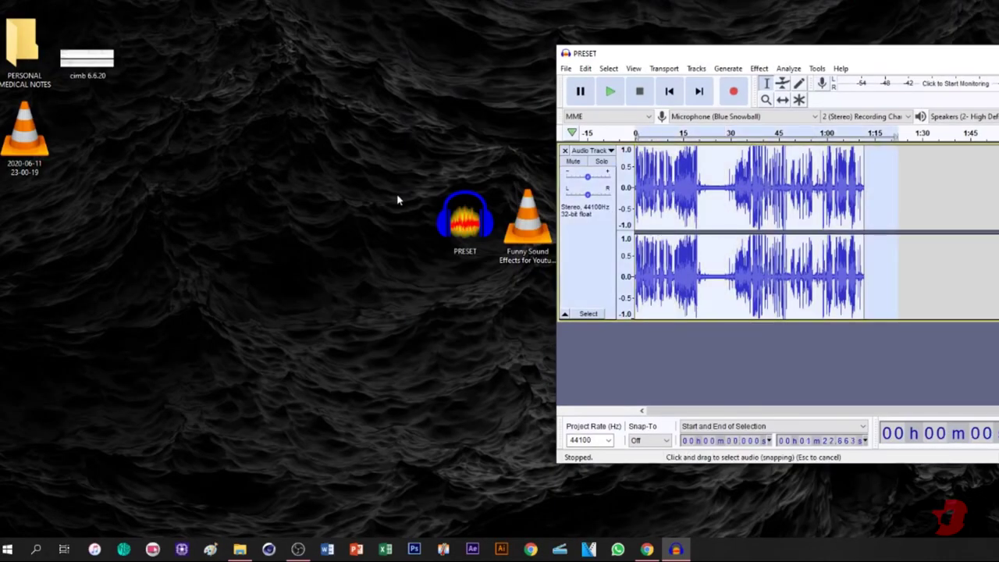
key(Delete)
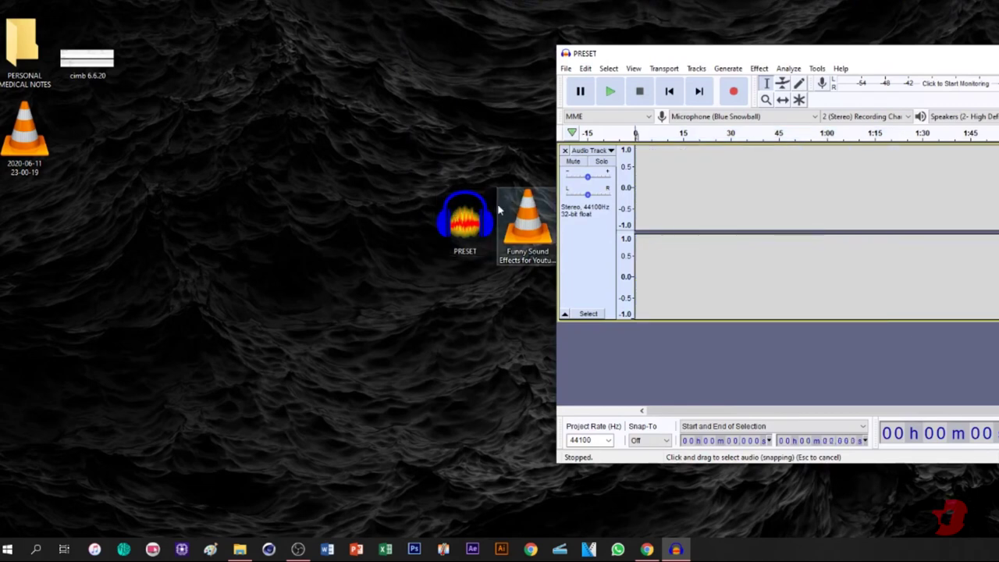
drag(513, 211, 666, 191)
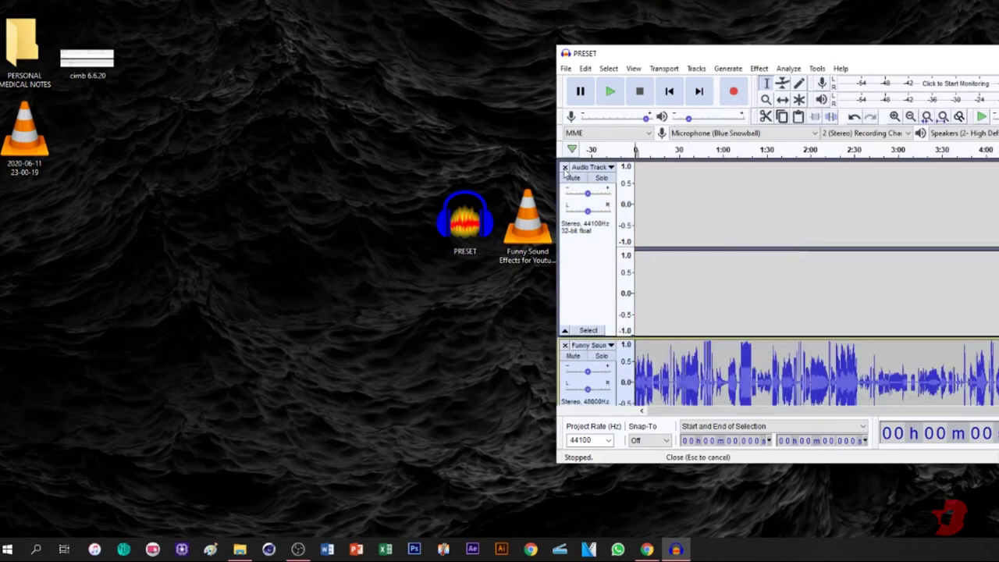
click(565, 168)
Widen the Audacity window and preview the track from 56.872 s.
drag(702, 53, 415, 47)
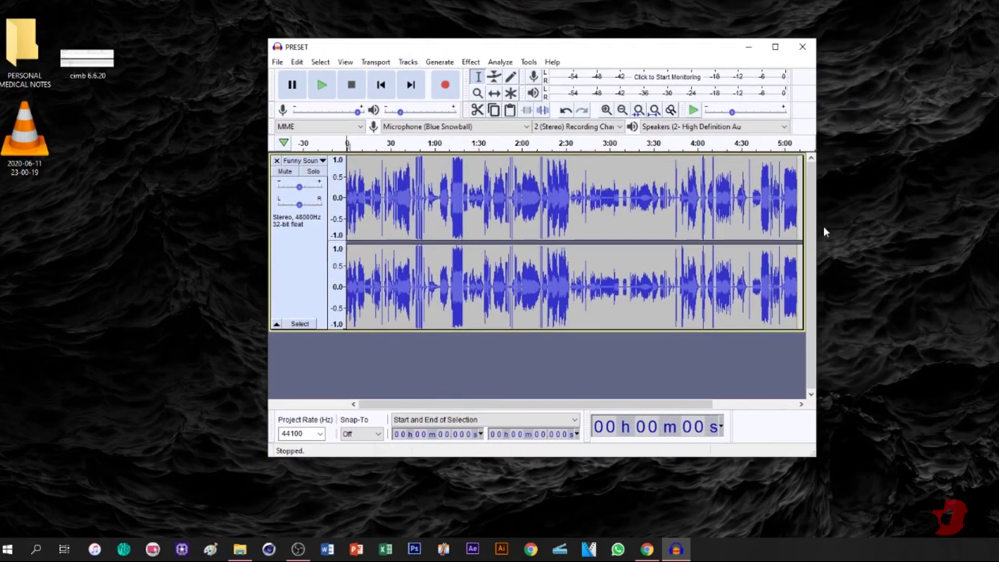
drag(821, 228, 998, 228)
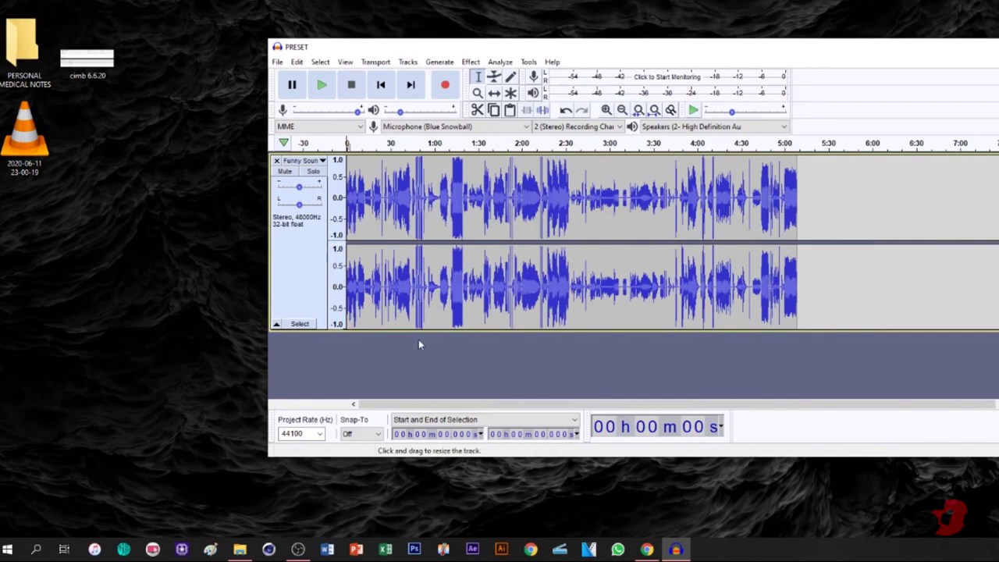
key(space)
click(430, 195)
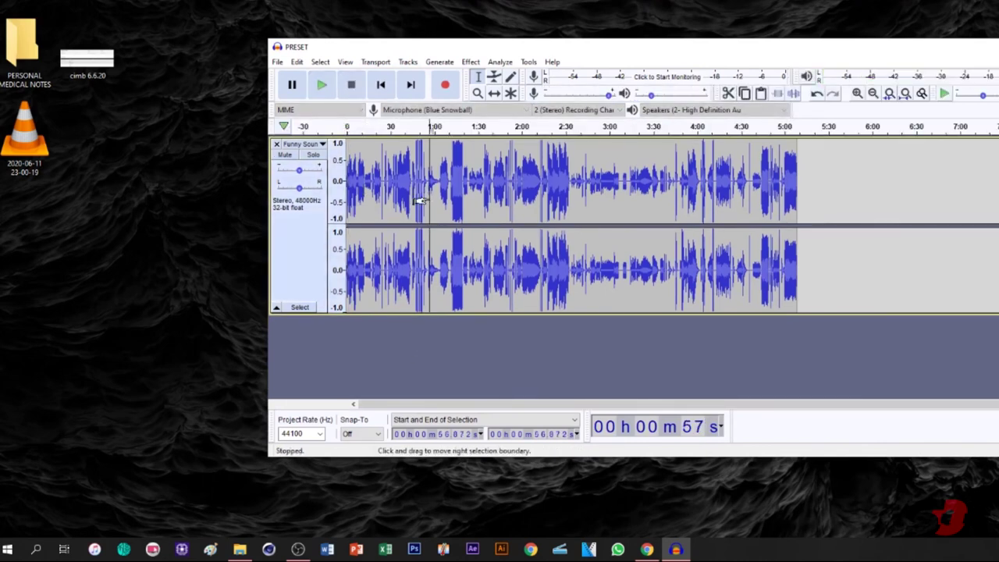
key(space)
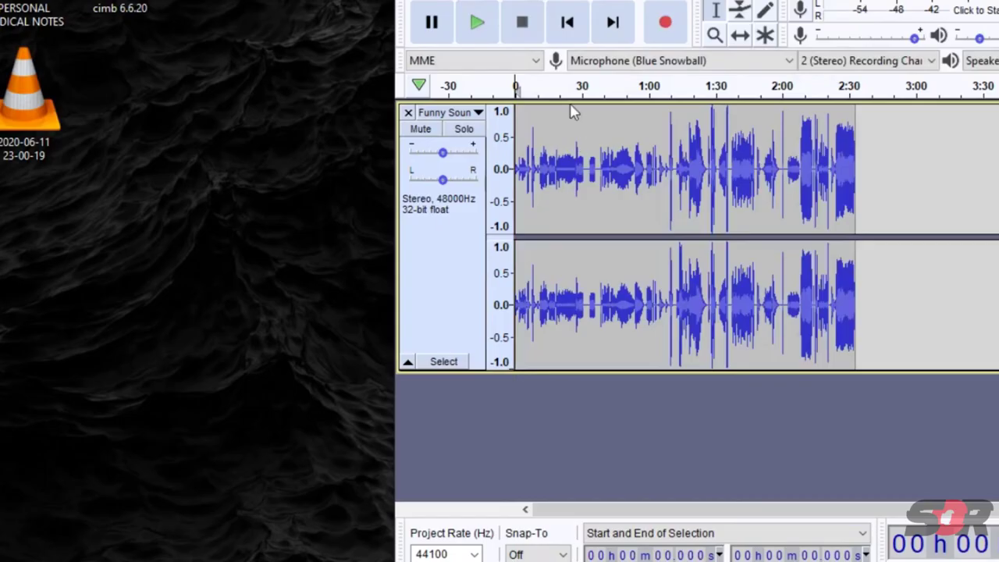
Cut the opening 7.769 seconds from the track.
key(ctrl+1)
key(ctrl+1)
key(ctrl+1)
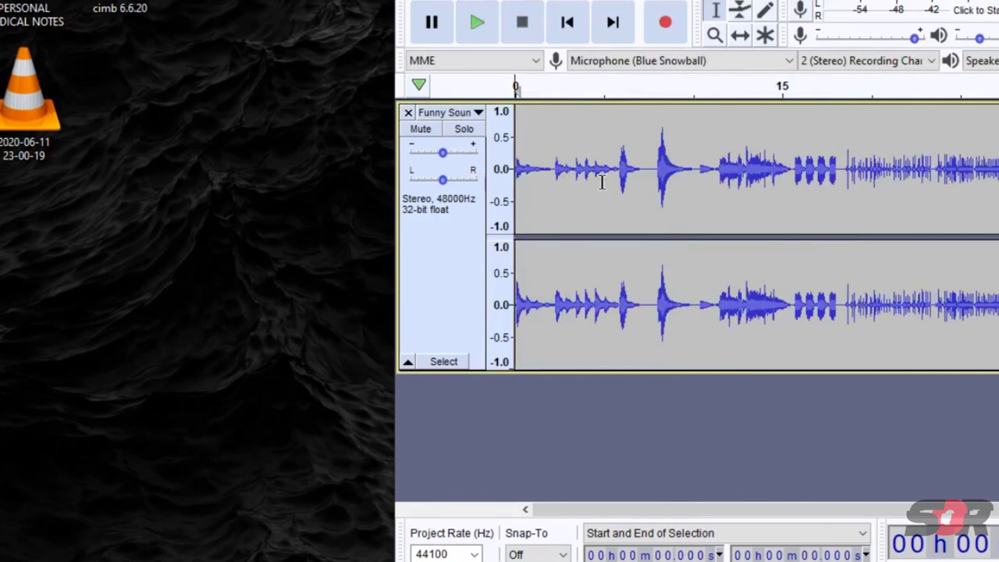
click(653, 207)
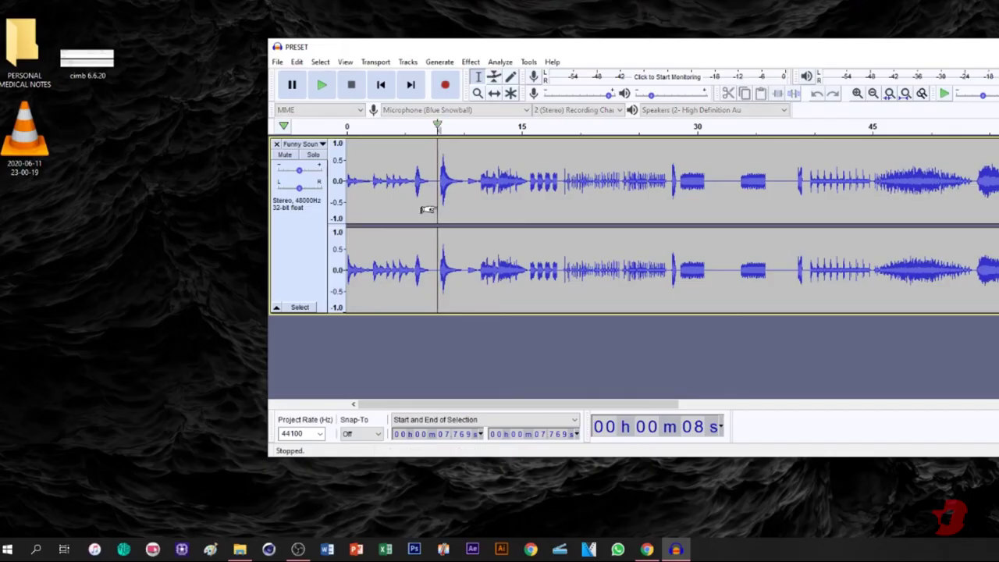
key(space)
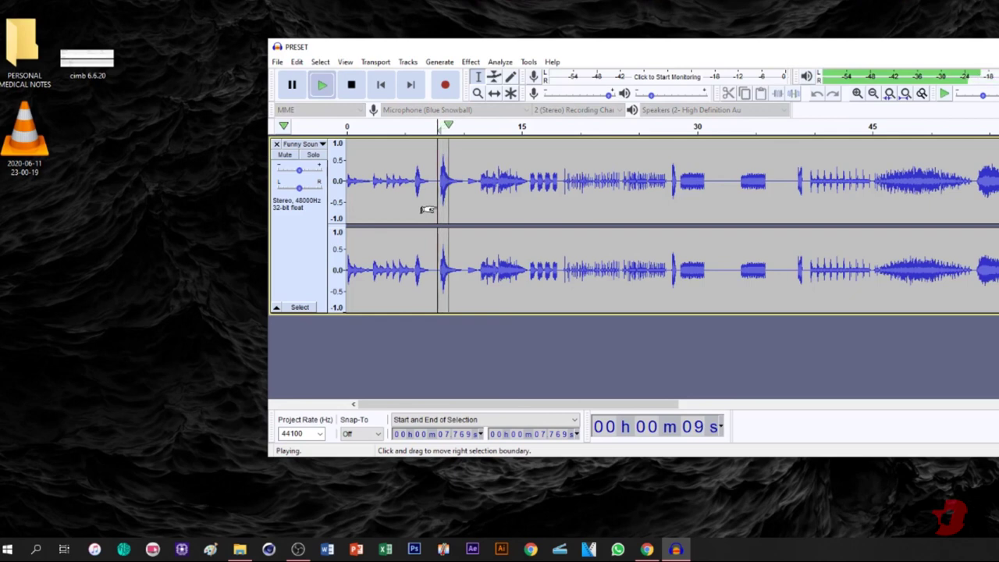
key(space)
key(shift+Home)
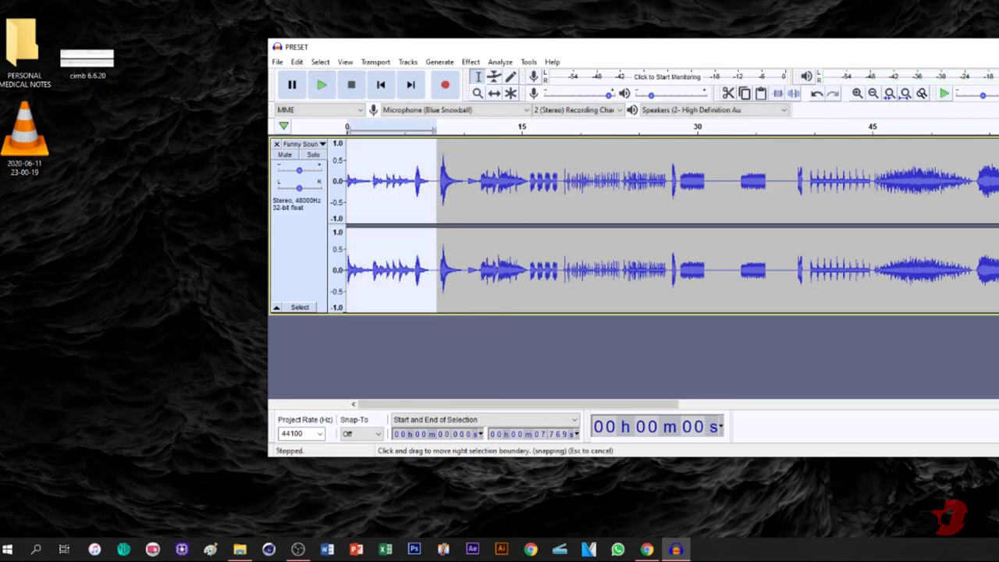
key(Delete)
Delete everything after 2.590 s and play the short remaining clip.
drag(378, 209, 998, 211)
key(Delete)
key(space)
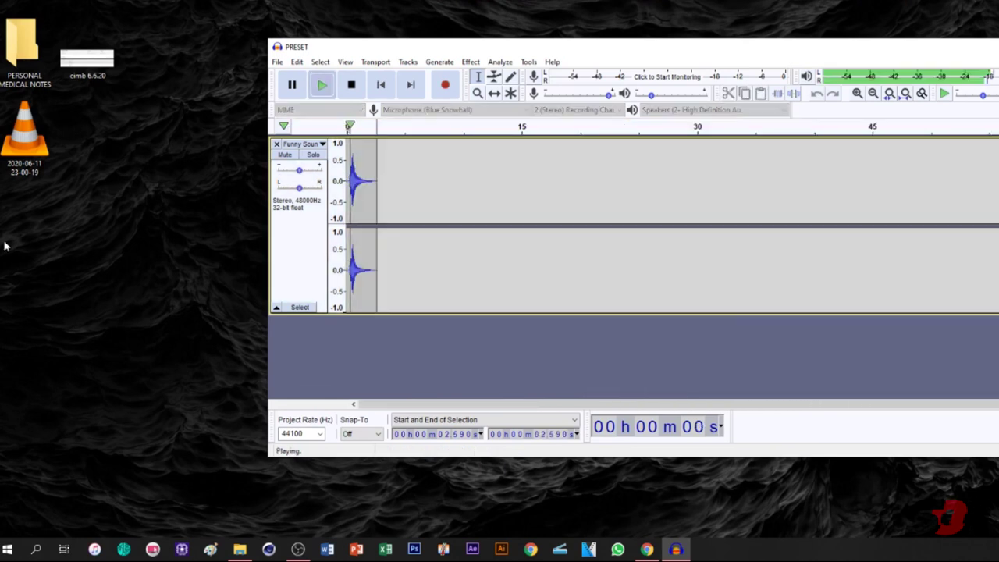